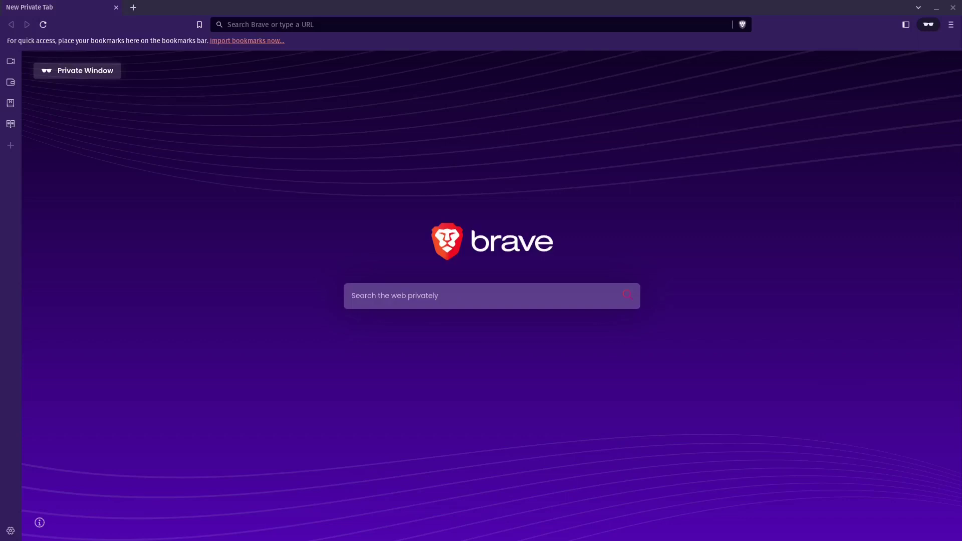
Search Brave for 'jitsi meet' and open the meet.jit.si start page
{"action": "left_click", "coordinate": [364, 24]}
{"action": "type", "text": "jitsi meet"}
{"action": "key", "text": "Return"}
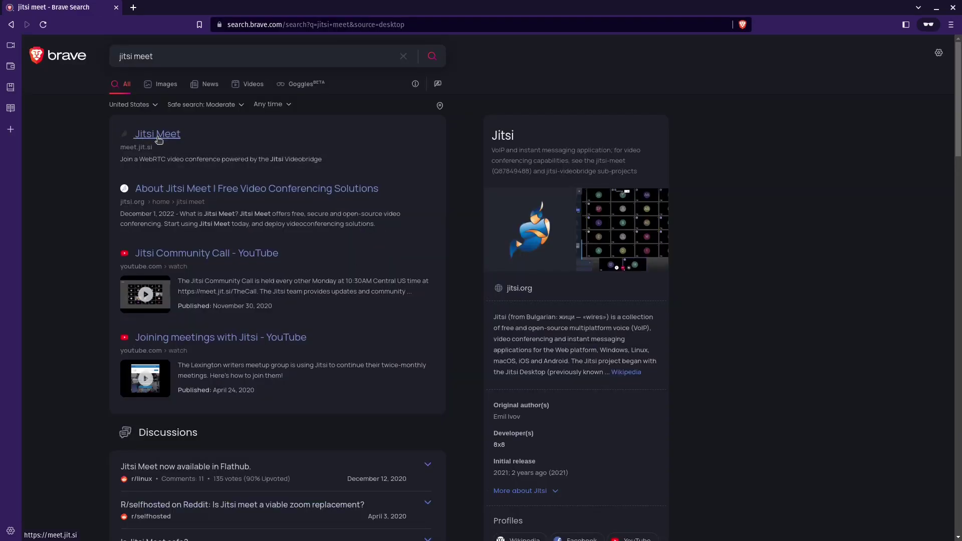
{"action": "left_click", "coordinate": [157, 133]}
{"action": "left_click", "coordinate": [311, 25]}
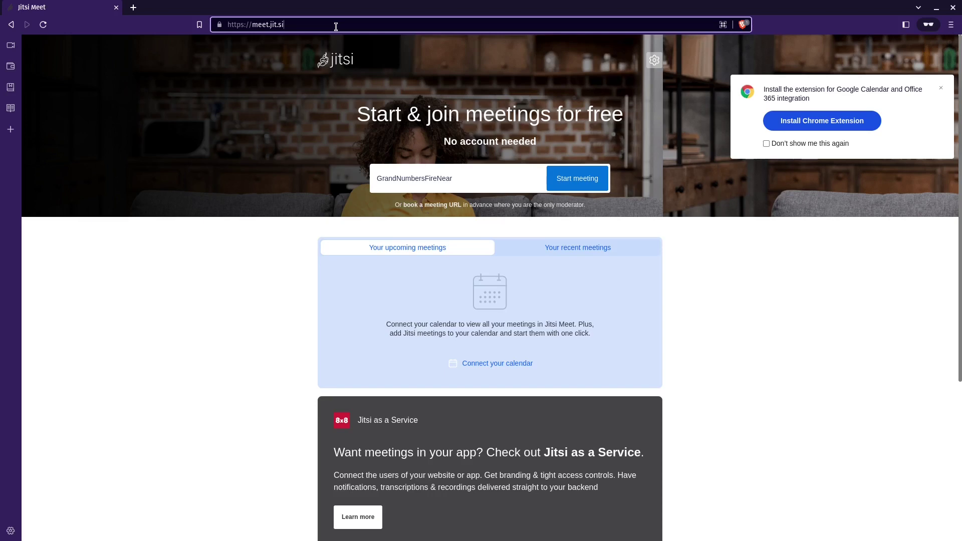
Enter the room name Todayfjkdlajfkdlajfkldsajfklds and remove the stray semicolon
{"action": "left_click", "coordinate": [481, 178]}
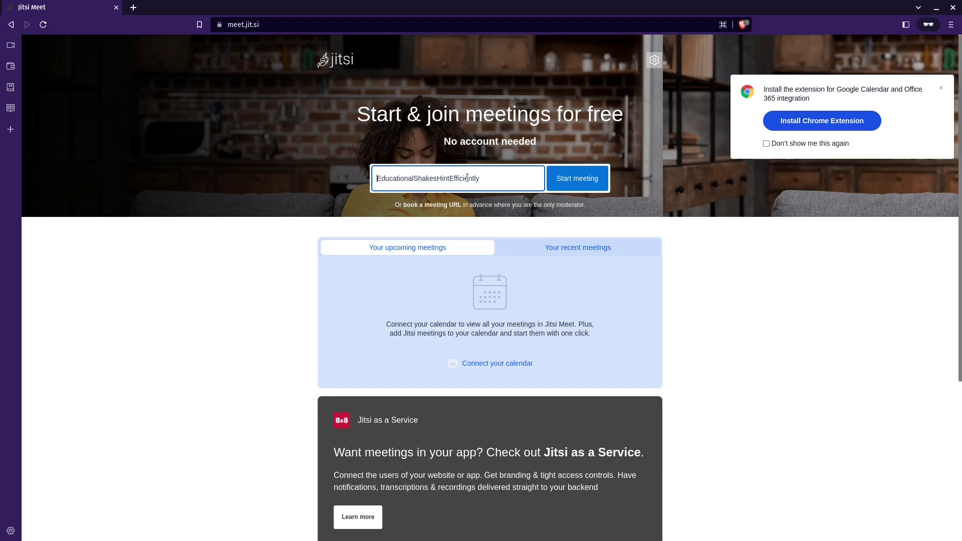
{"action": "type", "text": "Today's"}
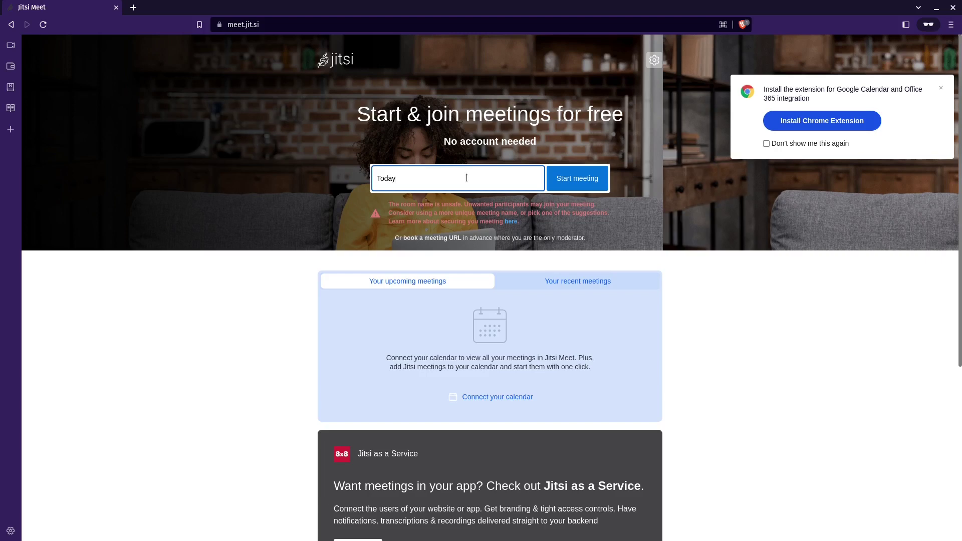
{"action": "type", "text": "fjkdla;jfkdlajfkldsajfklds"}
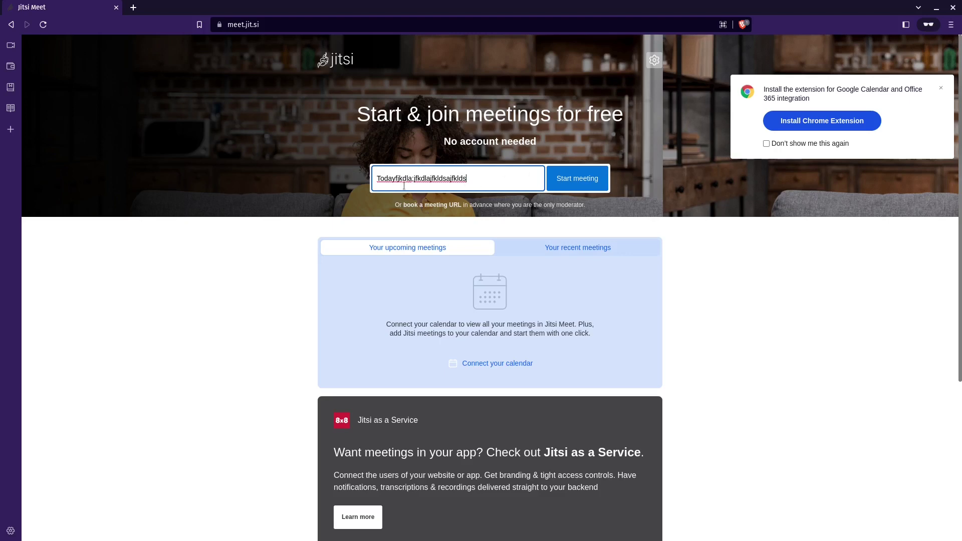
{"action": "key", "text": "BackSpace"}
Start the Todayfjkdlajfkdlajfkldsajfklds meeting and allow camera and microphone access
{"action": "left_click", "coordinate": [579, 186]}
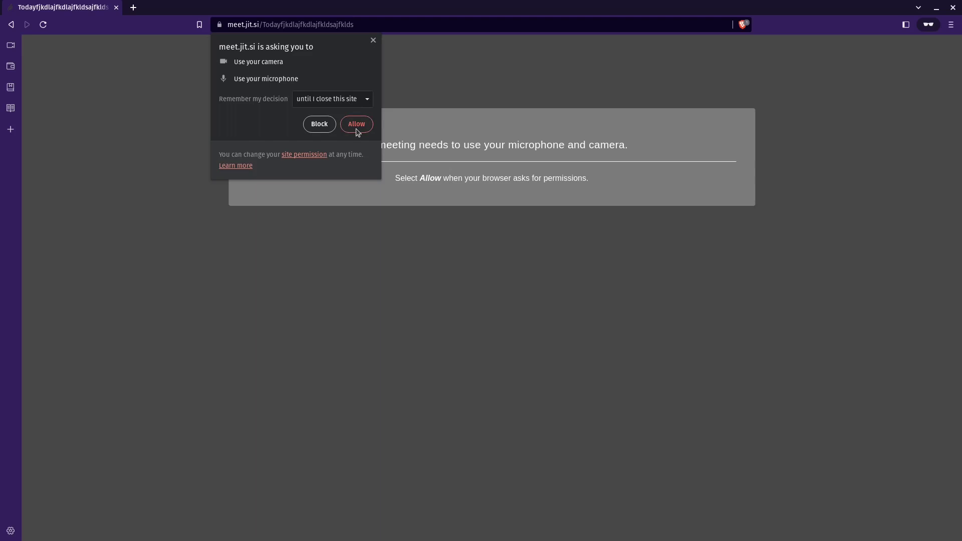
{"action": "left_click", "coordinate": [341, 100]}
{"action": "left_click", "coordinate": [356, 125]}
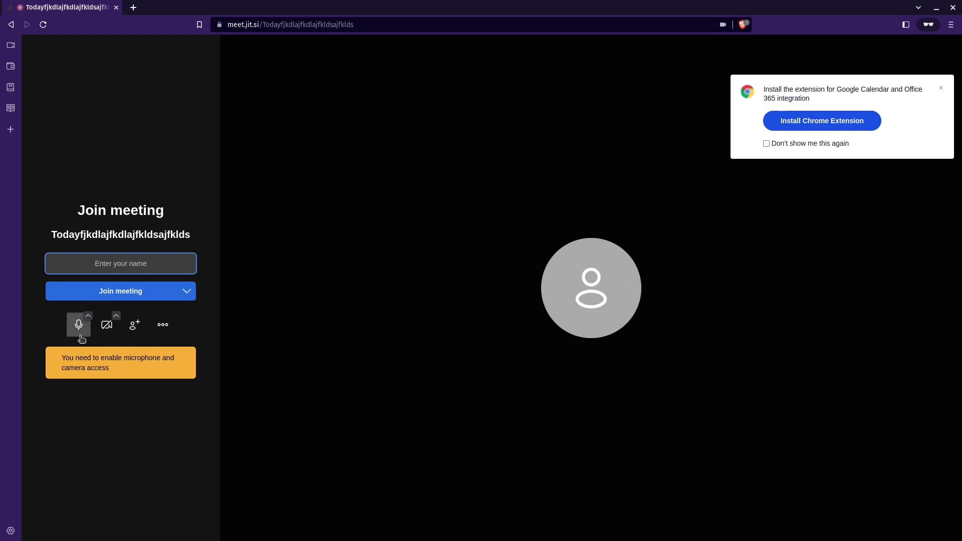
Enter the display name 'Ruben', check the video options, and join the meeting
{"action": "left_click", "coordinate": [106, 328]}
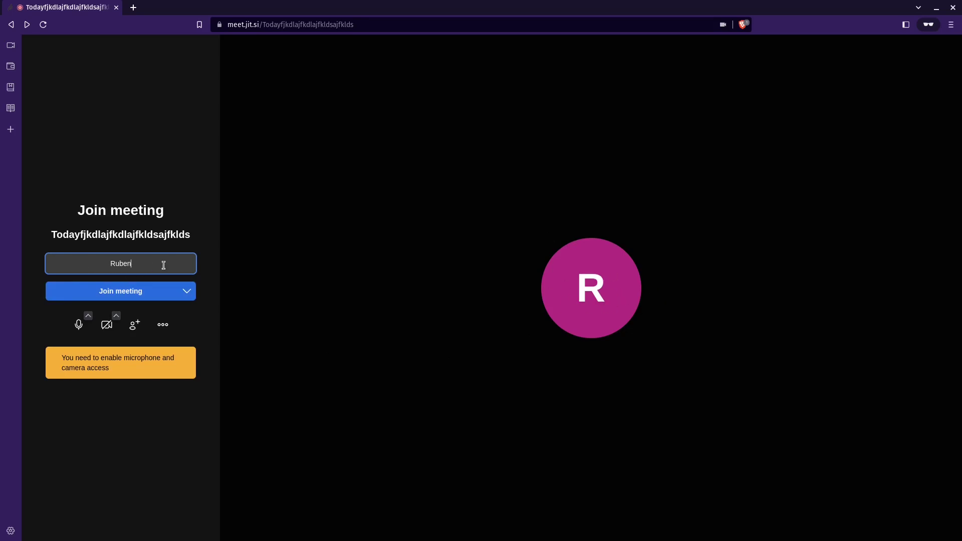
{"action": "type", "text": "M"}
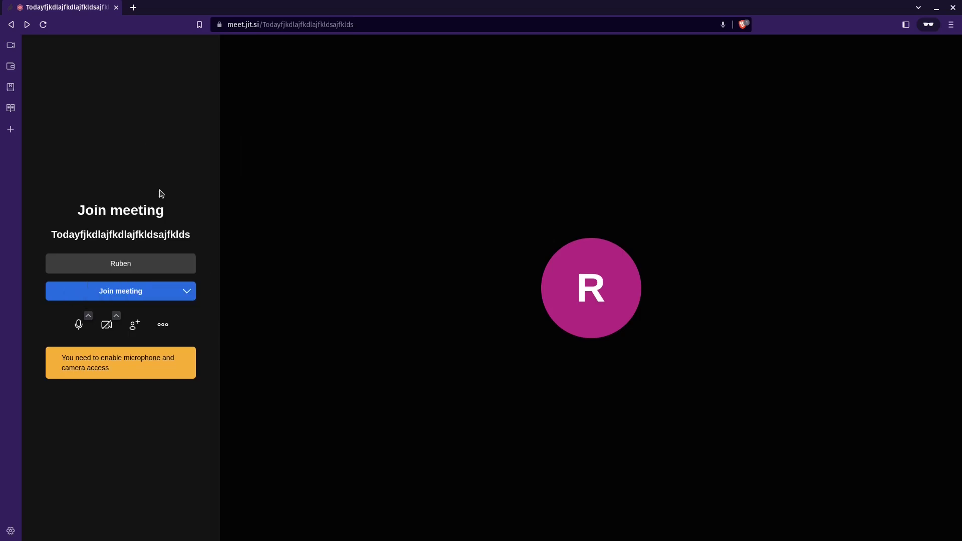
{"action": "left_click", "coordinate": [117, 316]}
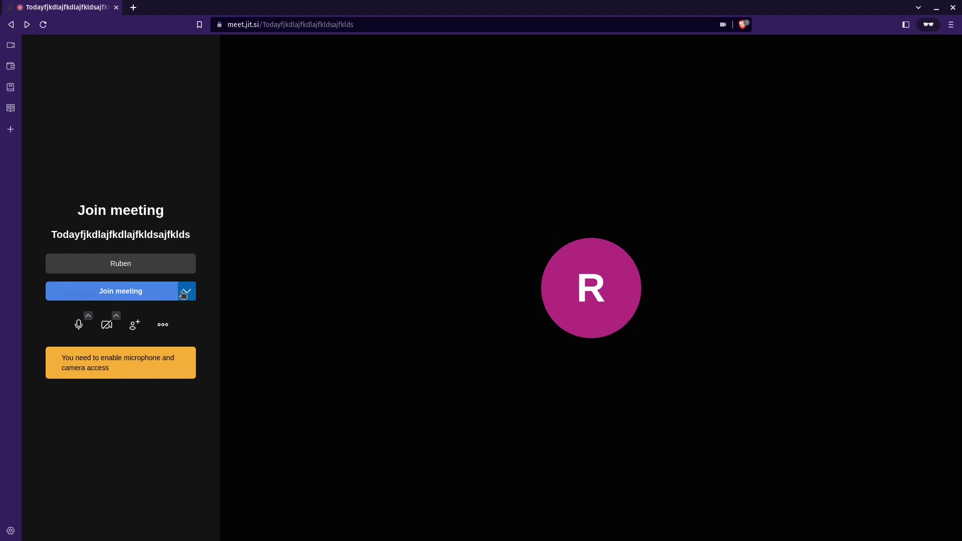
{"action": "left_click", "coordinate": [140, 296]}
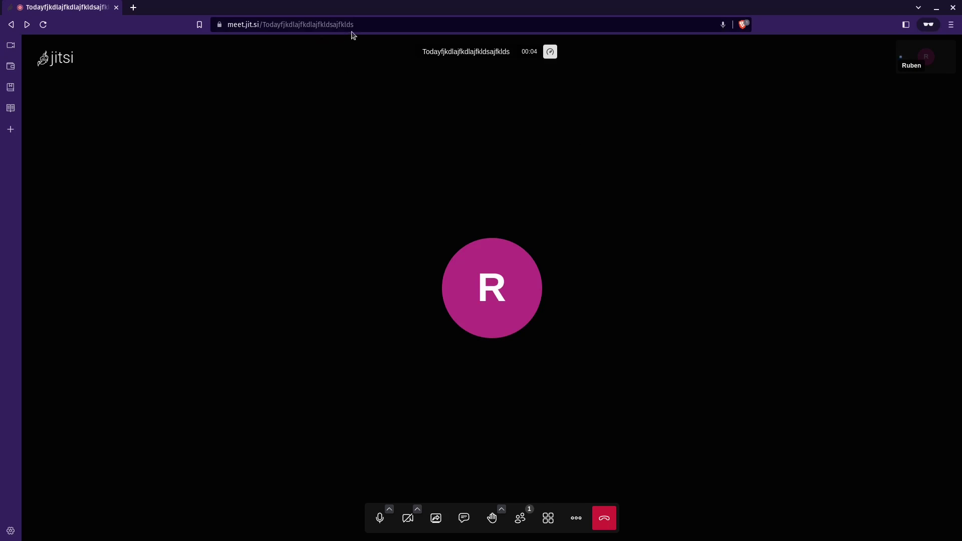
Highlight the room name within the meeting's full https web address
{"action": "left_click", "coordinate": [375, 25]}
{"action": "left_click", "coordinate": [369, 24]}
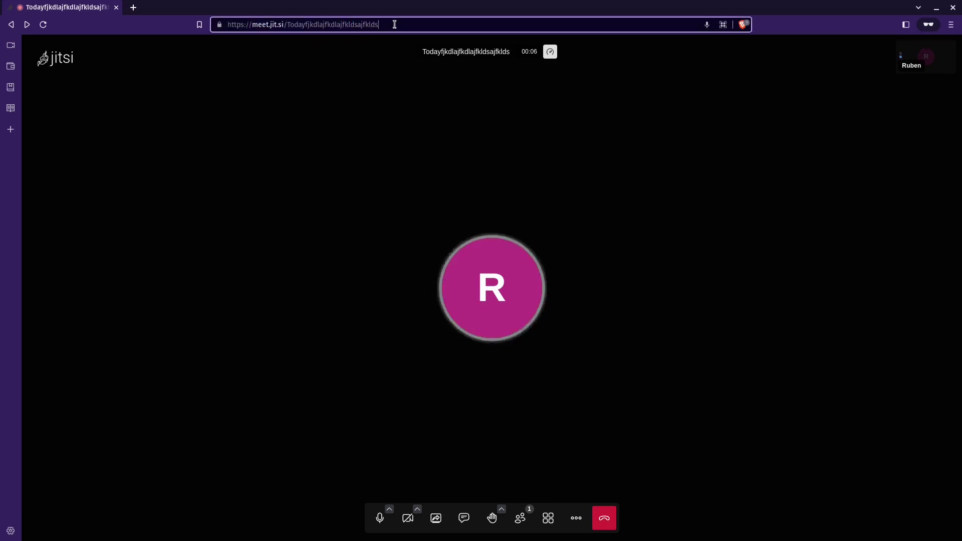
{"action": "left_click_drag", "start_coordinate": [393, 25], "coordinate": [286, 25]}
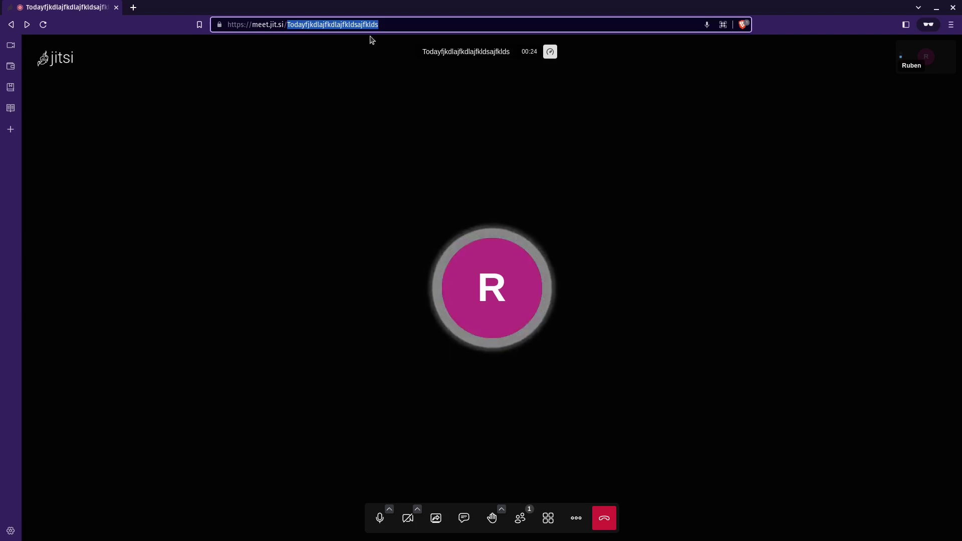
{"action": "left_click", "coordinate": [404, 25]}
{"action": "left_click_drag", "start_coordinate": [297, 25], "coordinate": [183, 30]}
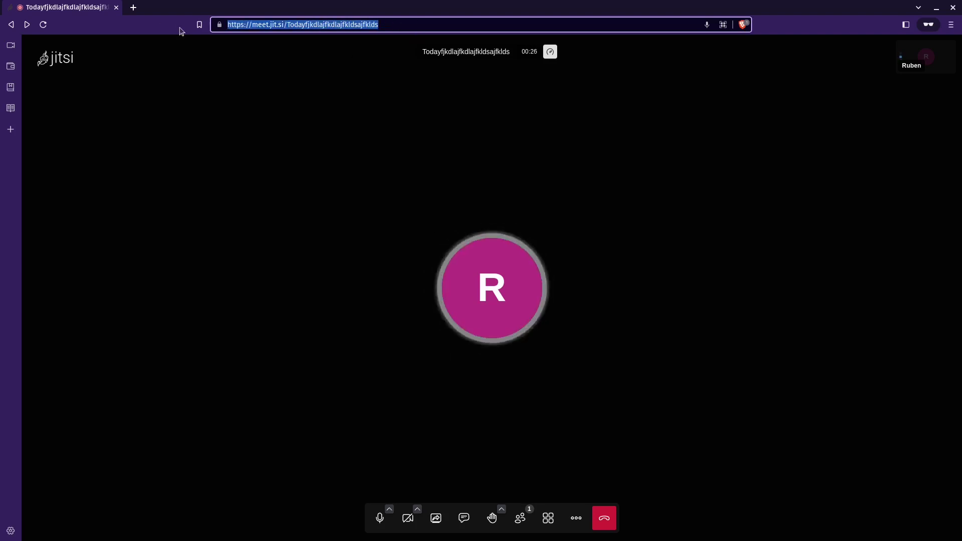
{"action": "left_click", "coordinate": [309, 25]}
{"action": "left_click_drag", "start_coordinate": [293, 25], "coordinate": [391, 25]}
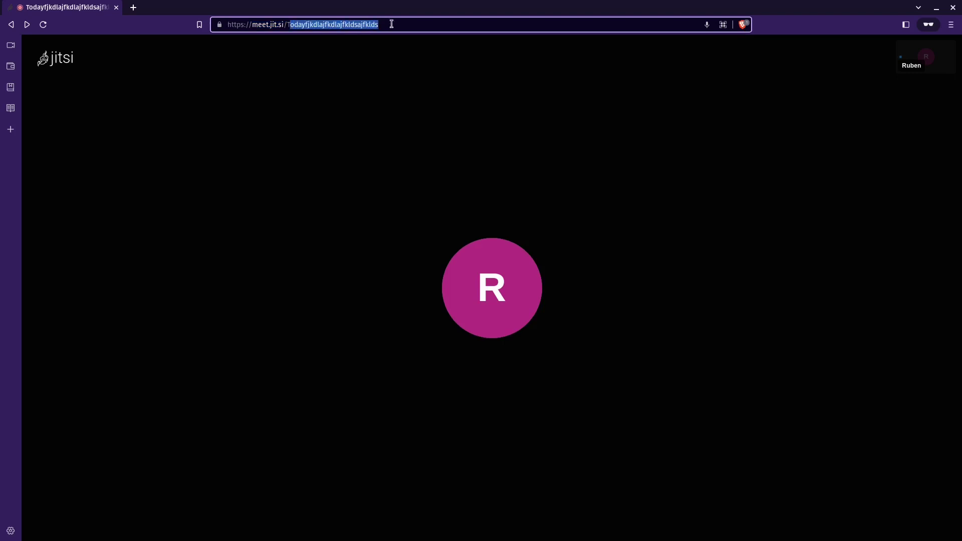
{"action": "left_click", "coordinate": [390, 24]}
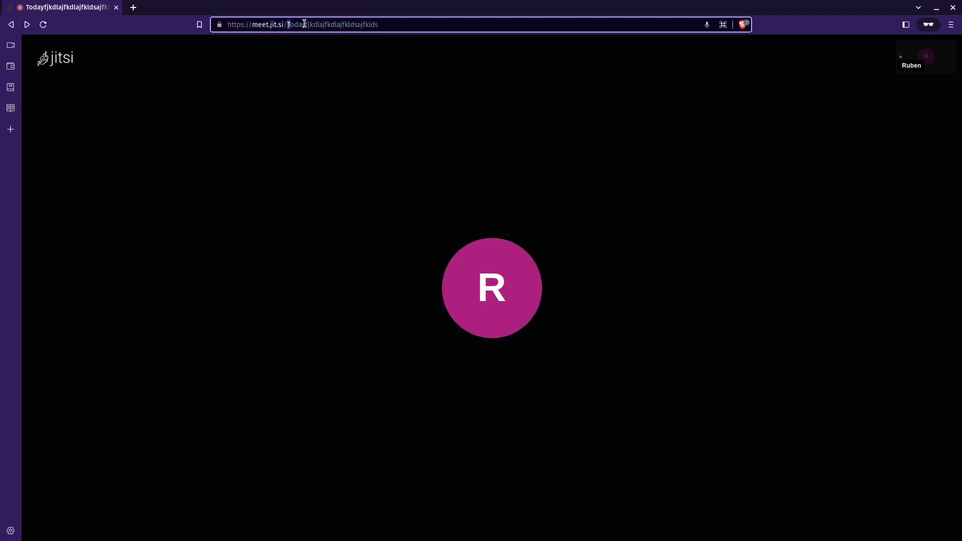
{"action": "left_click_drag", "start_coordinate": [289, 24], "coordinate": [405, 32]}
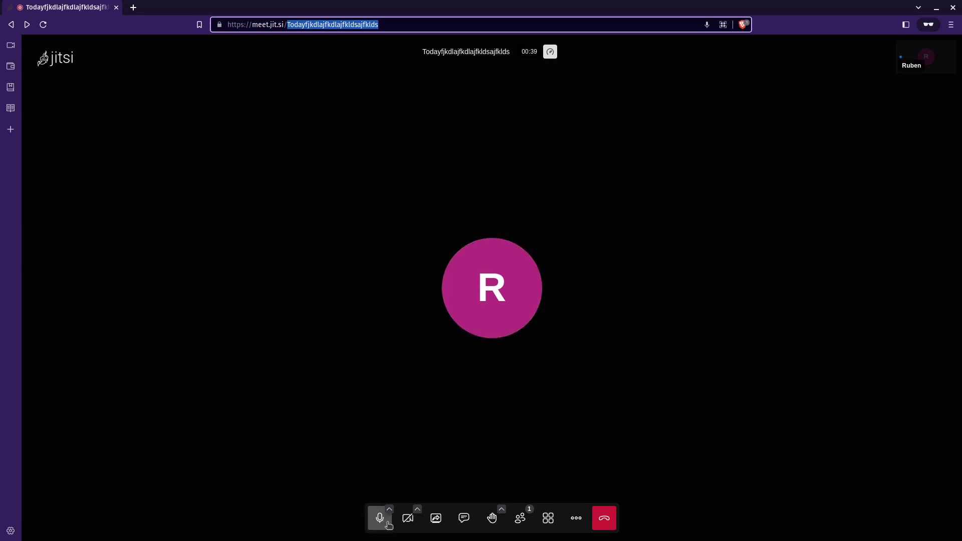
Open the chat and polls panel, turn tile view on, and show More actions
{"action": "left_click", "coordinate": [464, 520]}
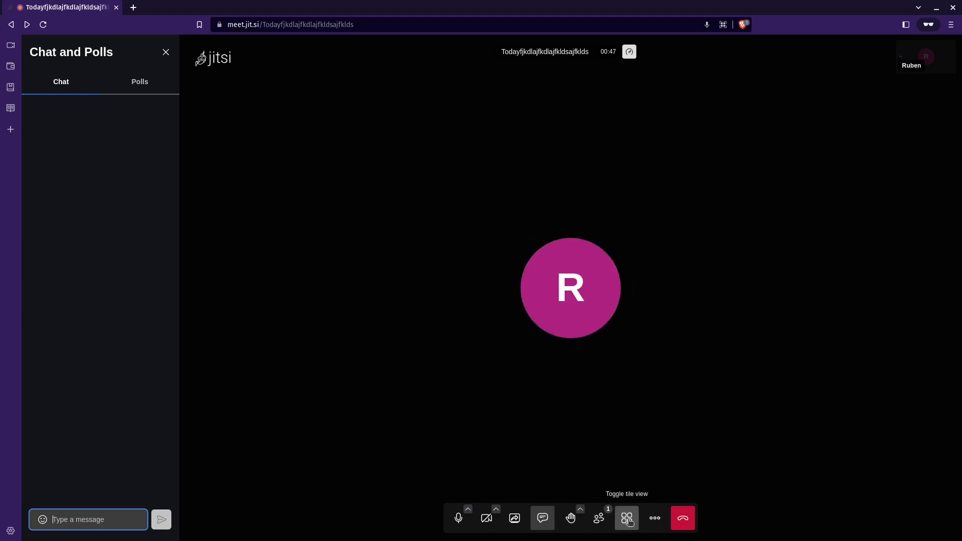
{"action": "left_click", "coordinate": [628, 521]}
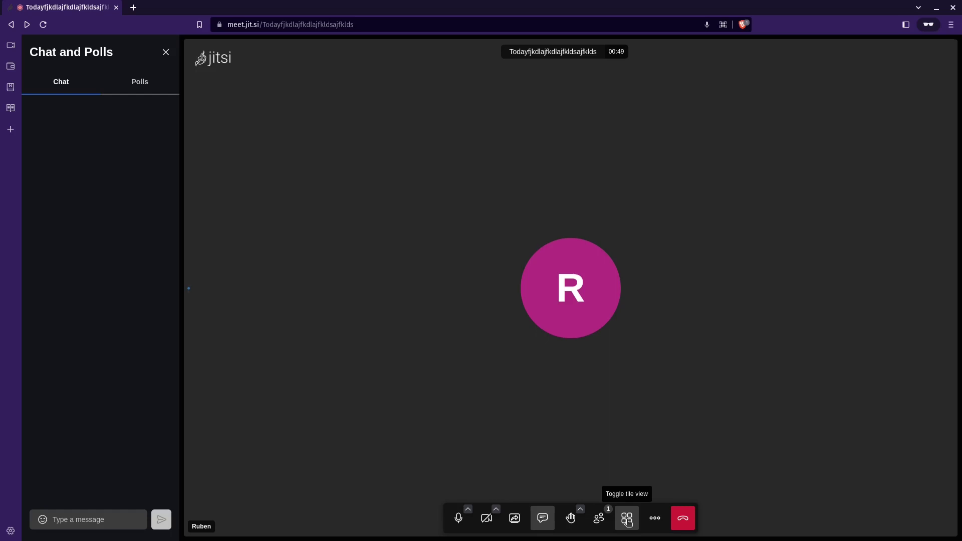
{"action": "left_click", "coordinate": [628, 522]}
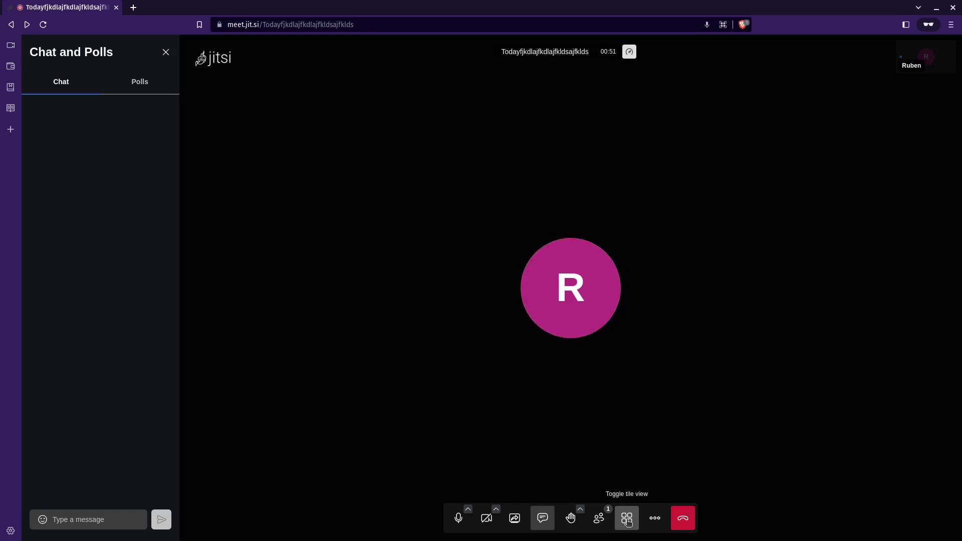
{"action": "left_click", "coordinate": [627, 518]}
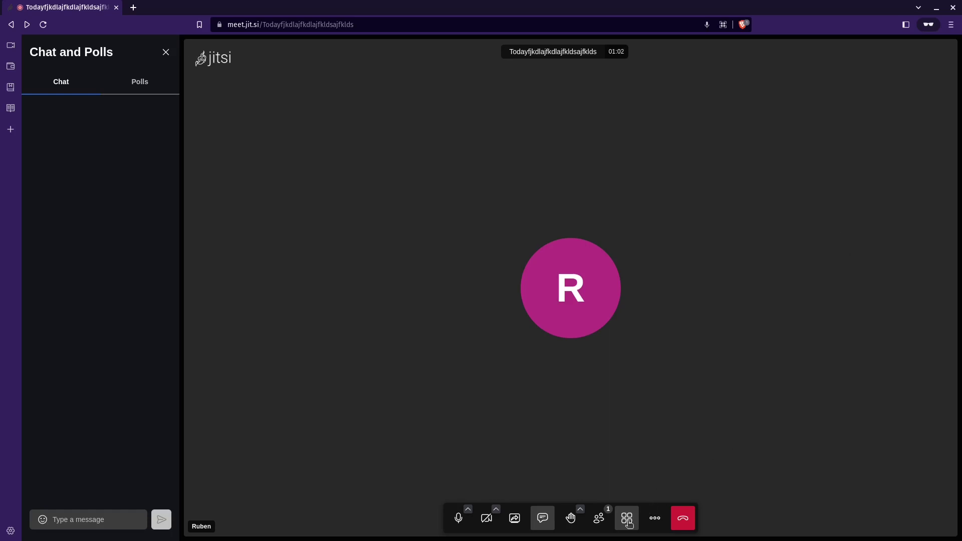
{"action": "left_click", "coordinate": [662, 522]}
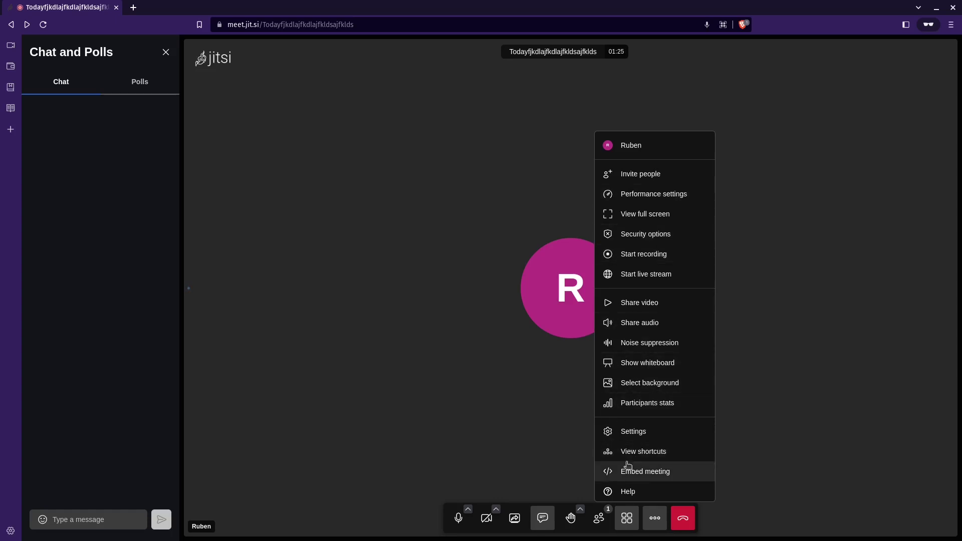
Dismiss the More actions menu and close the Chat and Polls panel
{"action": "left_click", "coordinate": [654, 518]}
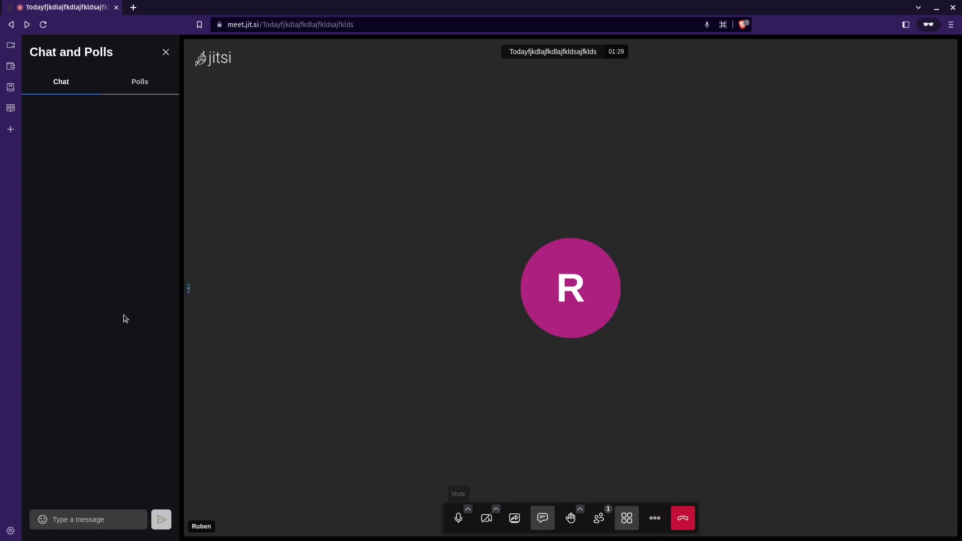
{"action": "left_click", "coordinate": [166, 51]}
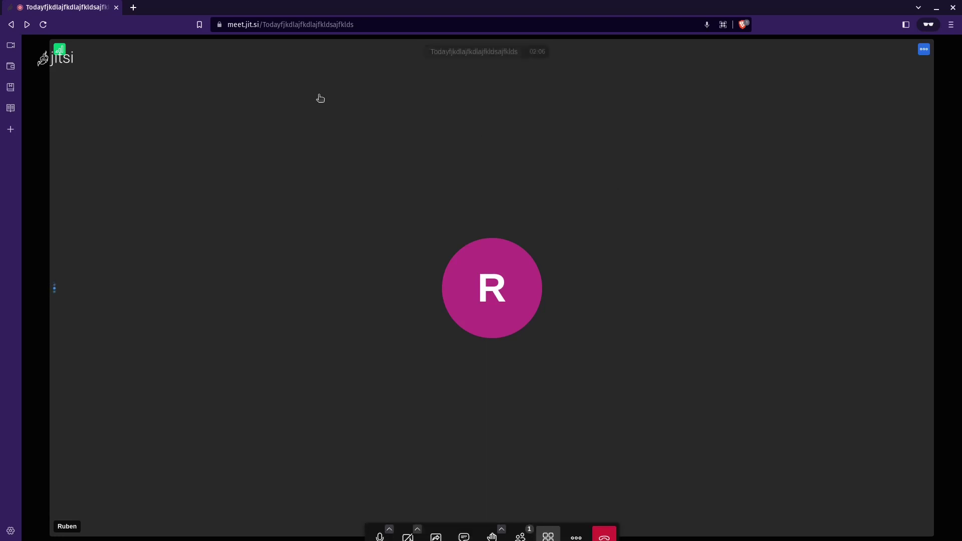
Clear the room from the URL and start the new Fdasfdsjaklfdjsaklfjdklfdjsfdsa room
{"action": "left_click_drag", "start_coordinate": [294, 24], "coordinate": [492, 51]}
{"action": "key", "text": "BackSpace"}
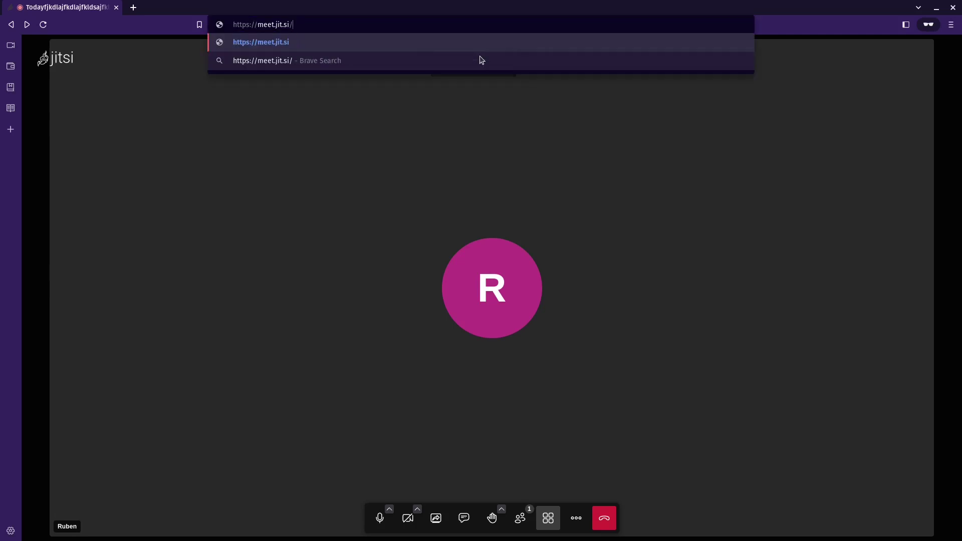
{"action": "key", "text": "Return"}
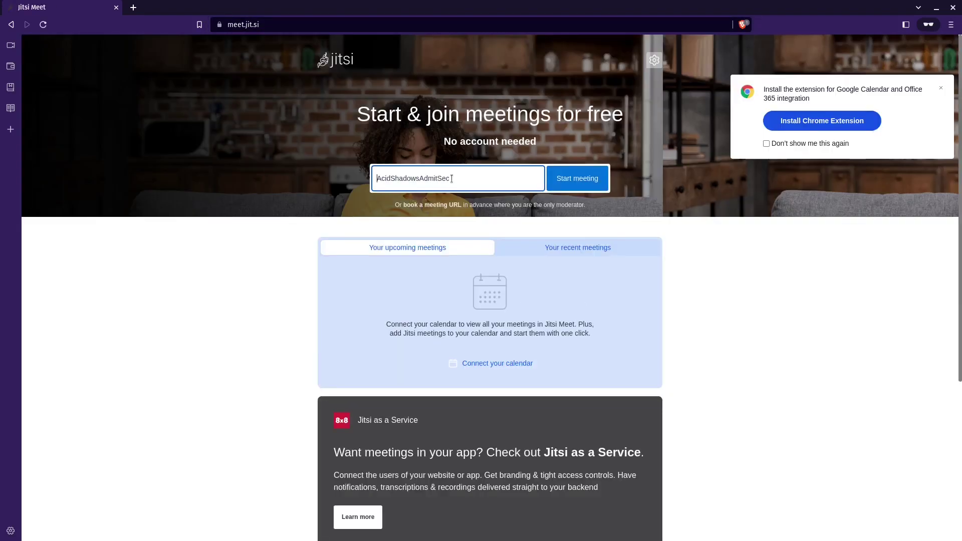
{"action": "type", "text": "fdasfdsjaklf;djsakl;fjdklf;djsfdsa"}
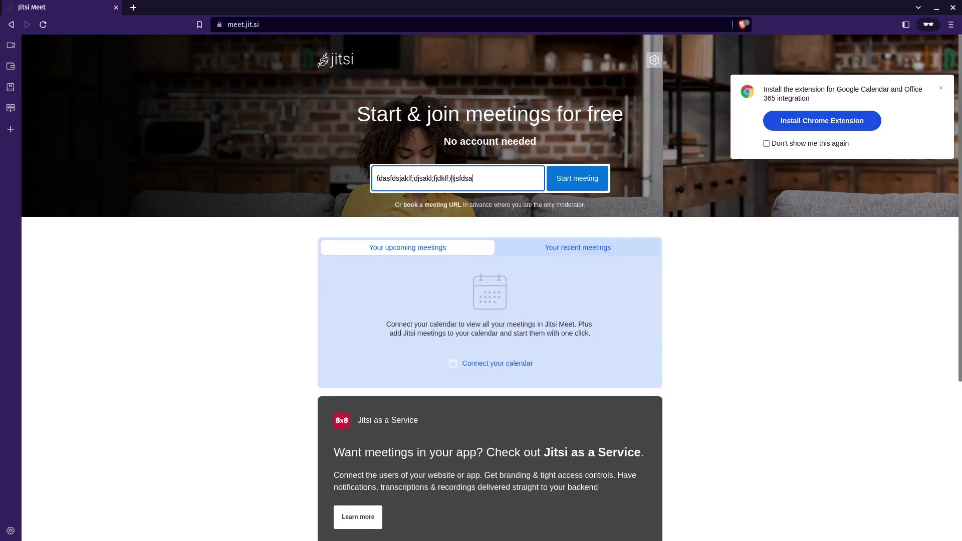
{"action": "left_click", "coordinate": [556, 189]}
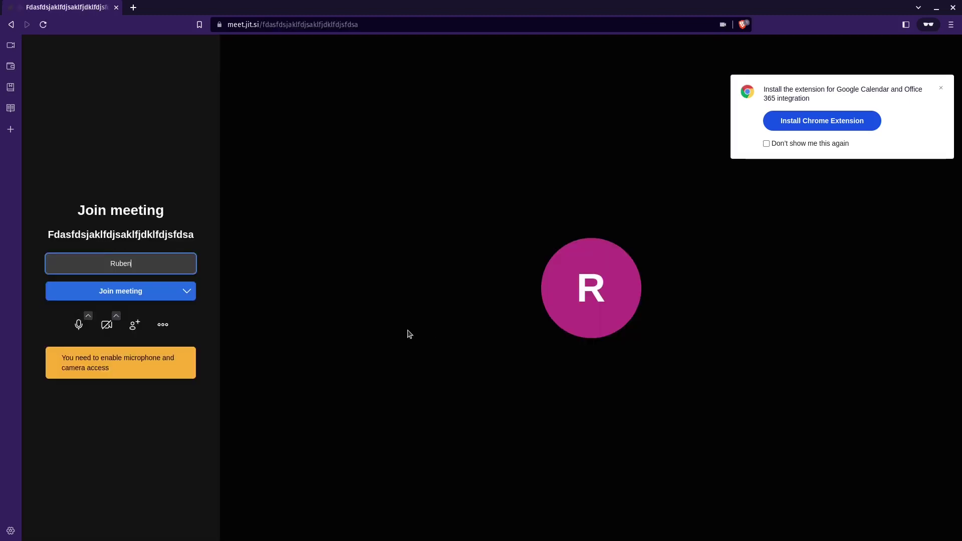
{"action": "left_click", "coordinate": [320, 24]}
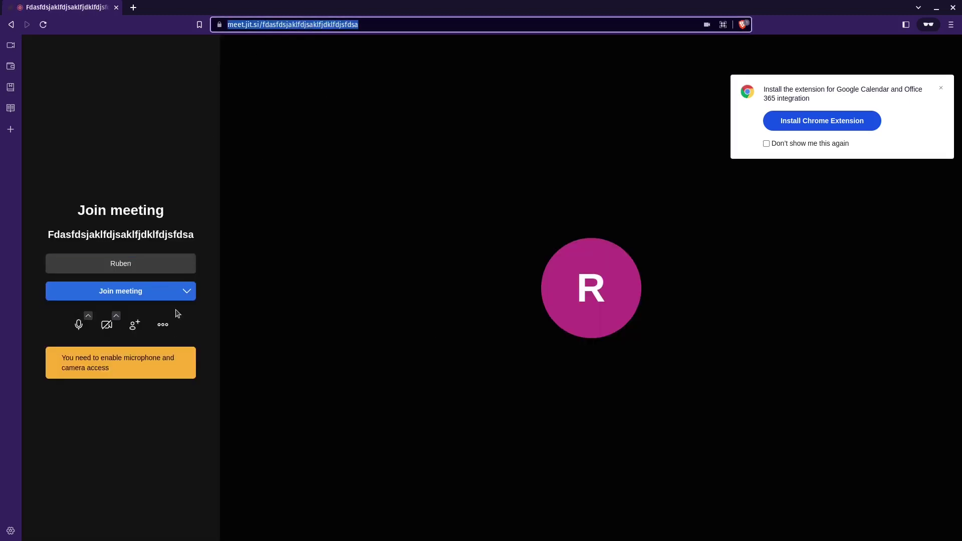
Copy the Fdasfdsjaklfdjsaklfjdklfdjsfdsa link from Invite people, then close the dialog
{"action": "left_click", "coordinate": [134, 327]}
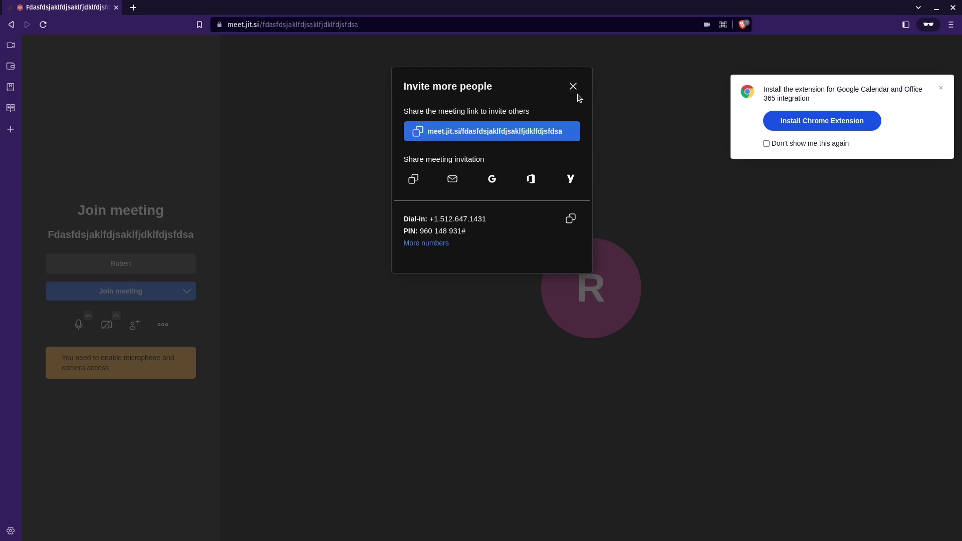
{"action": "left_click", "coordinate": [471, 134]}
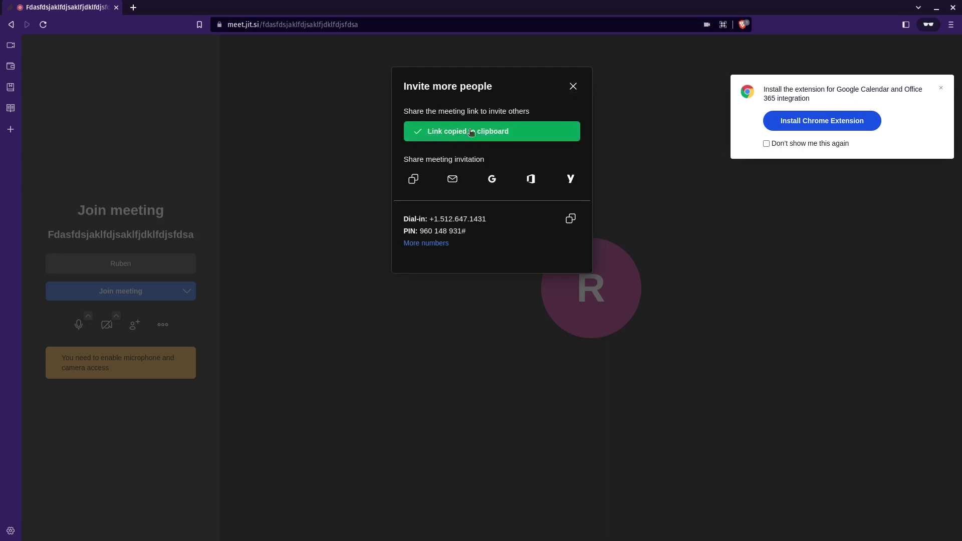
{"action": "left_click", "coordinate": [573, 86]}
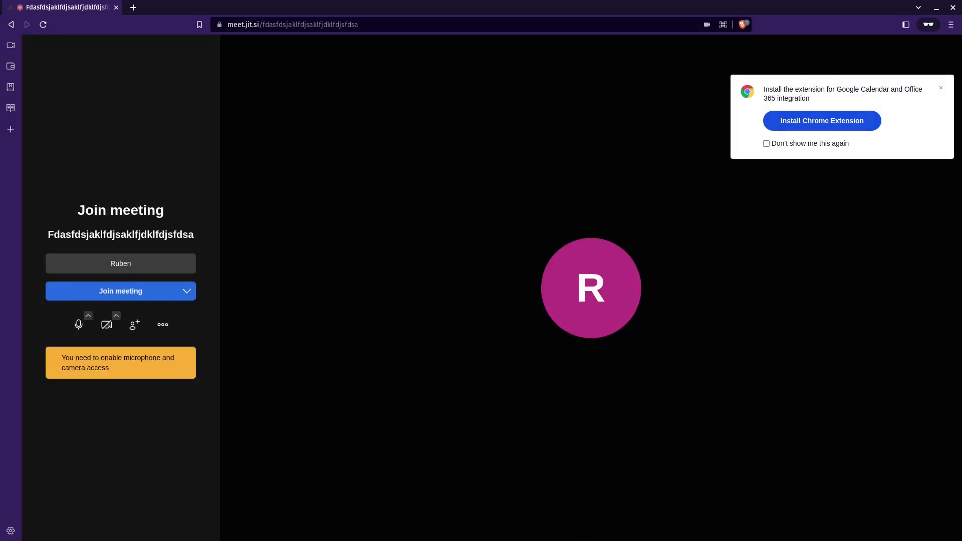